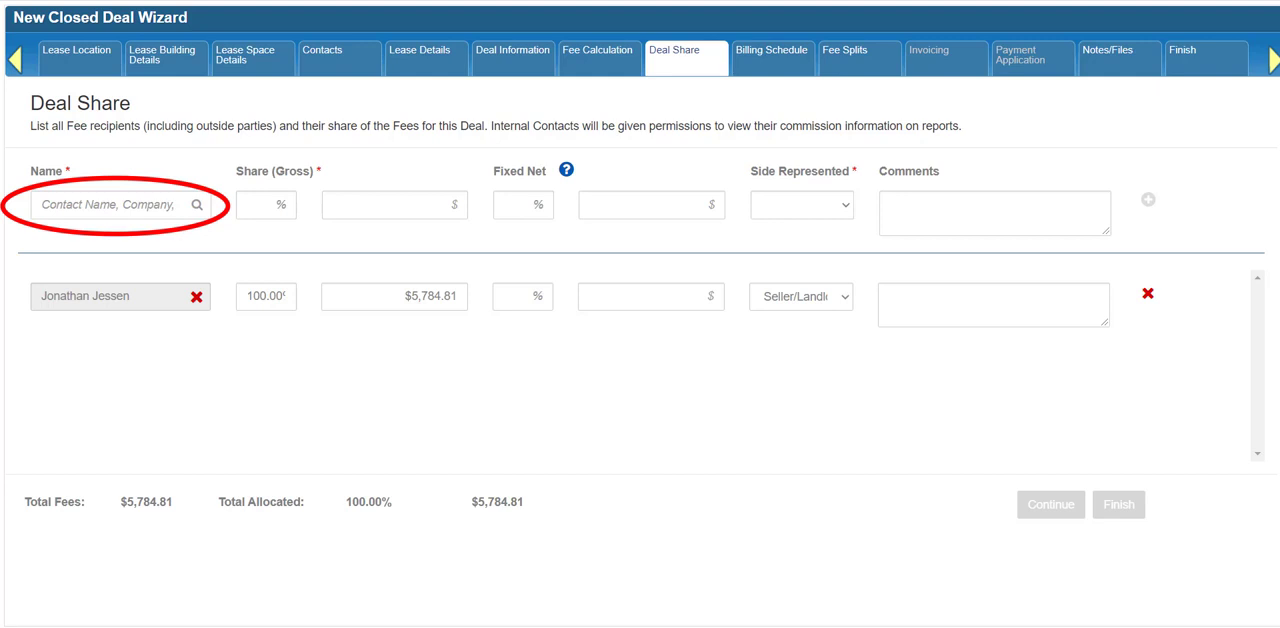
Step: Find the Cascade Commercial Realty contact in Fullerton, CA by name and select them as a new fee recipient
{"action": "left_click", "coordinate": [64, 207]}
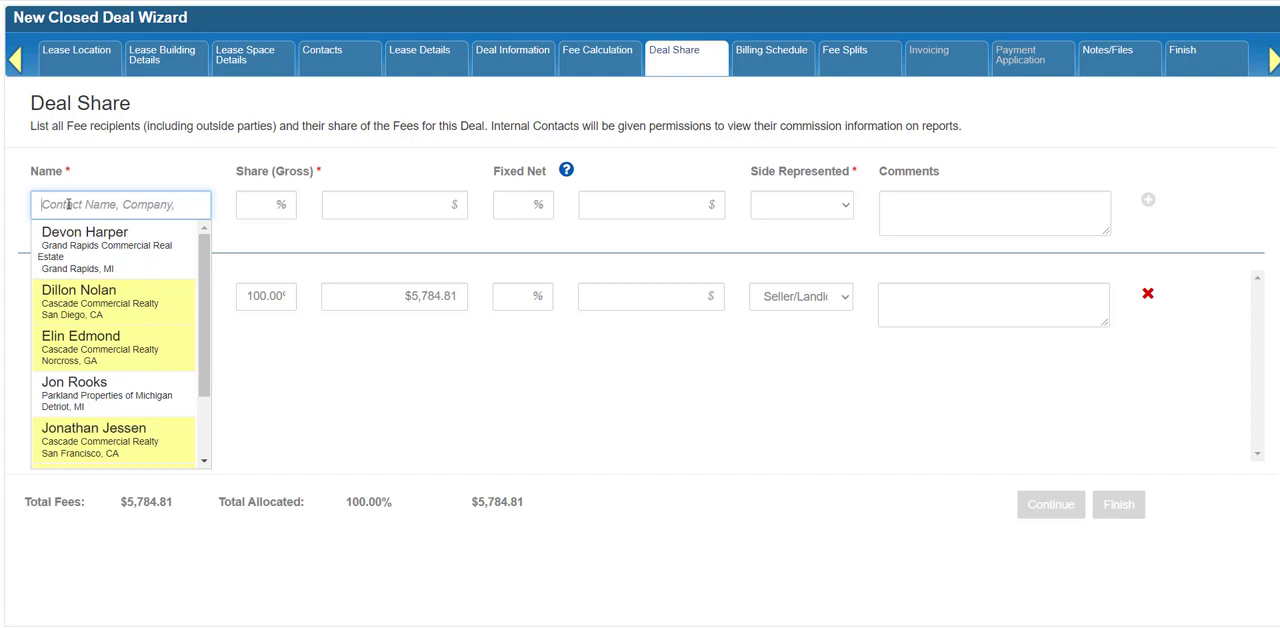
{"action": "type", "text": "vera"}
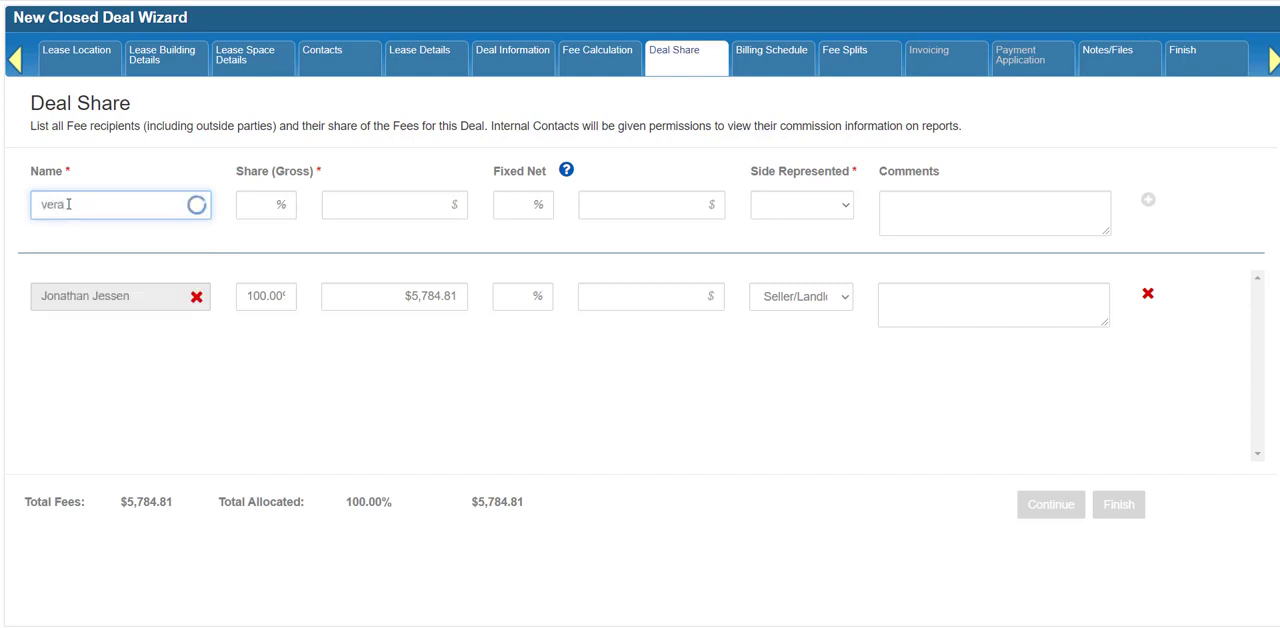
{"action": "type", "text": " sto"}
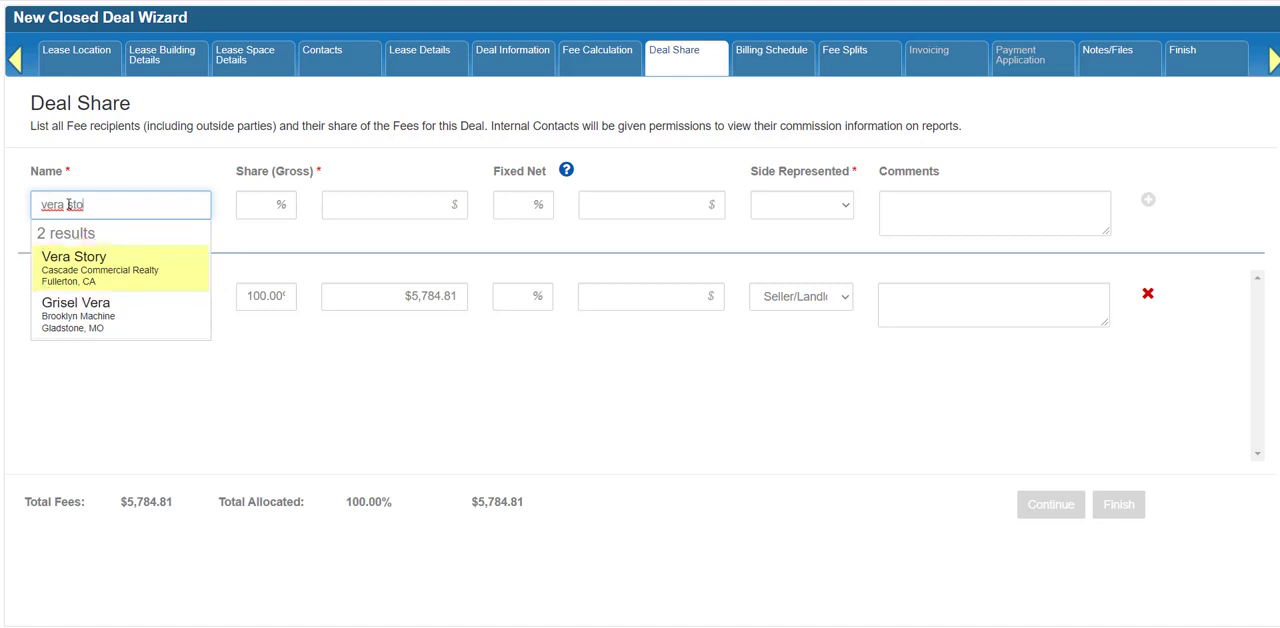
{"action": "left_click", "coordinate": [94, 274]}
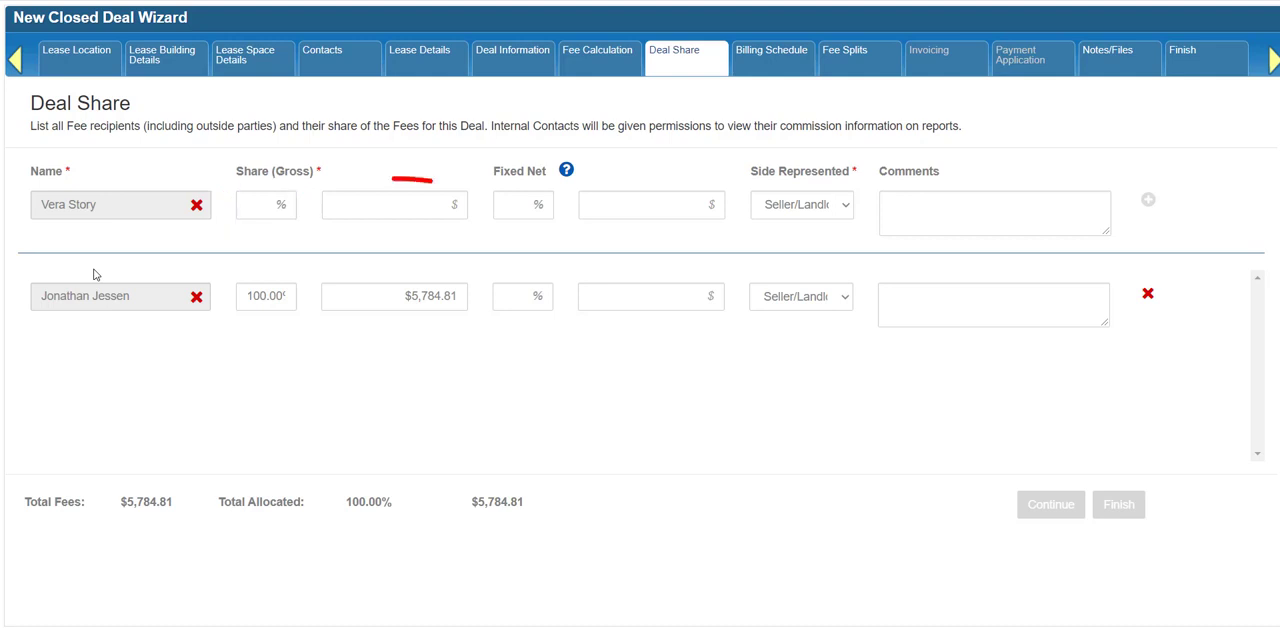
Step: Give the new recipient a 16.5% gross share and a 75% fixed net, with Seller/Landlord as the side represented
{"action": "left_click", "coordinate": [254, 197]}
{"action": "type", "text": "16"}
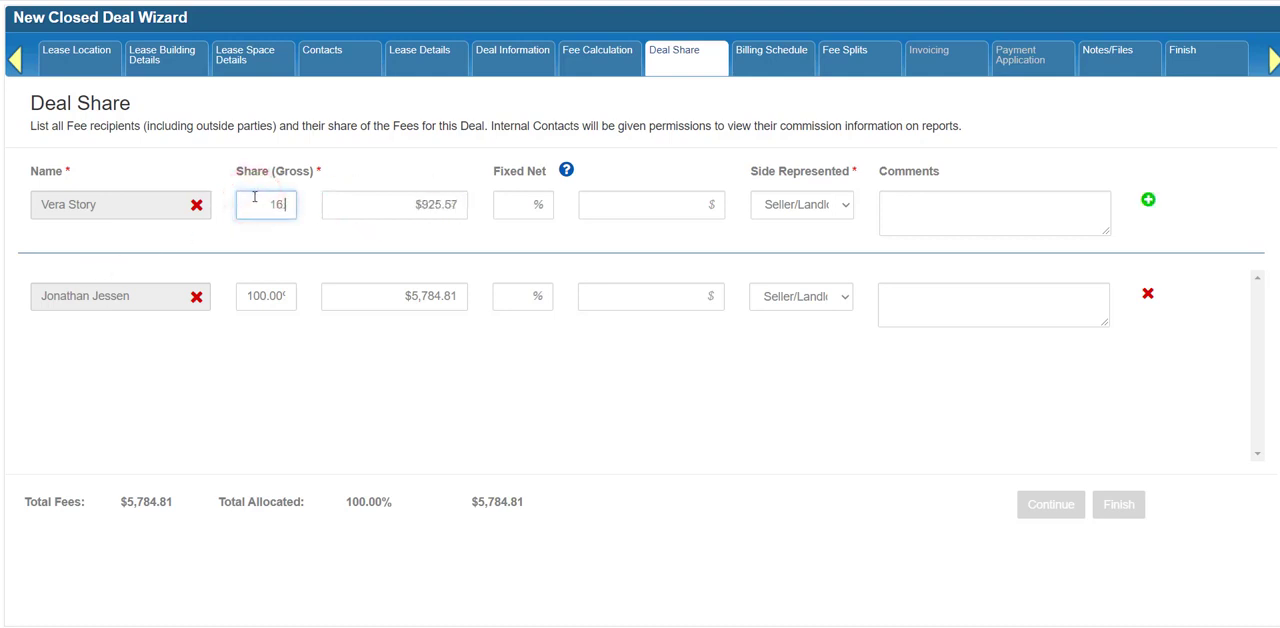
{"action": "type", "text": ".5"}
{"action": "key", "text": "Tab"}
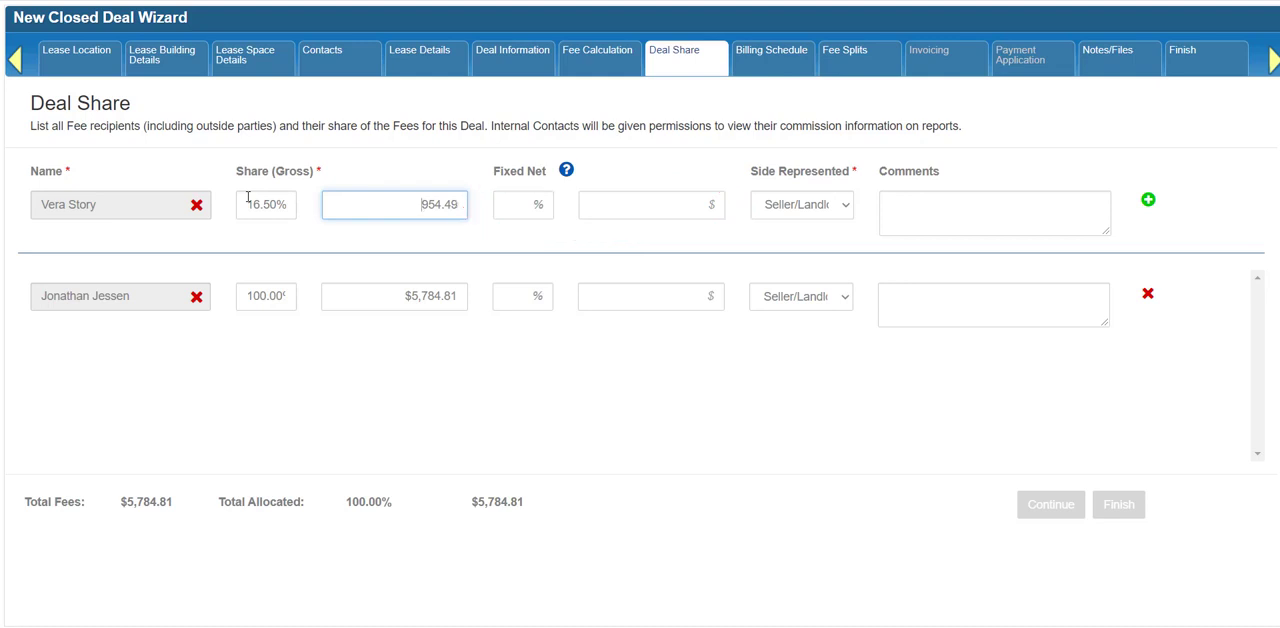
{"action": "left_click", "coordinate": [525, 206]}
{"action": "type", "text": "75"}
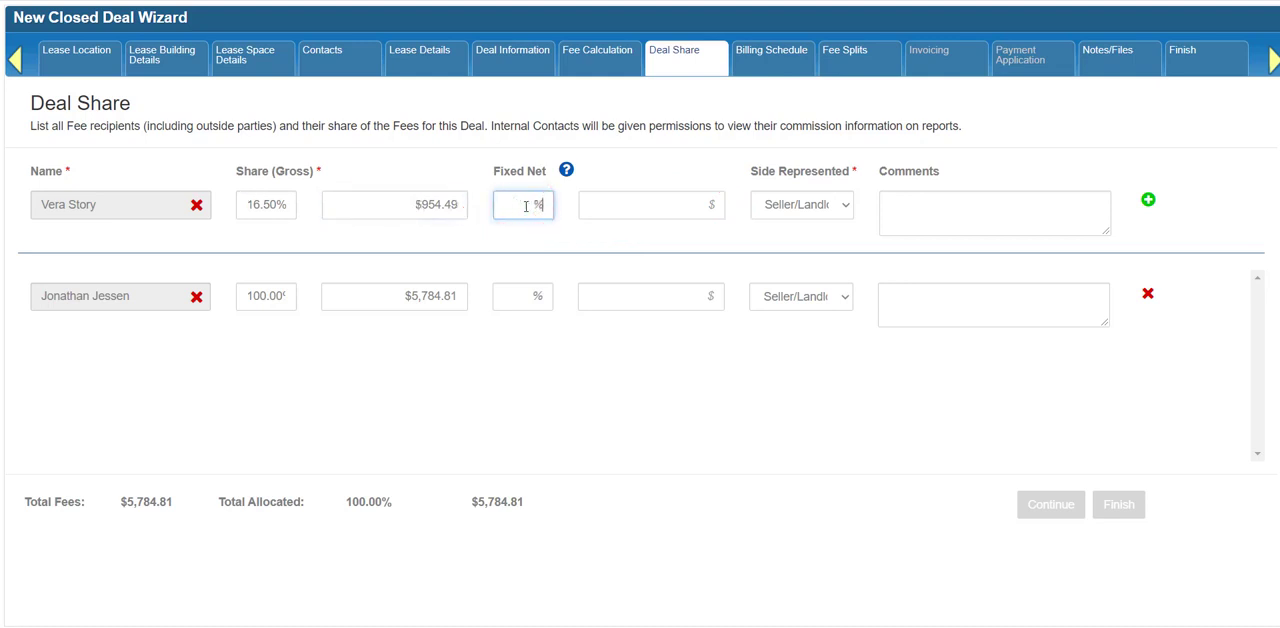
{"action": "key", "text": "Tab"}
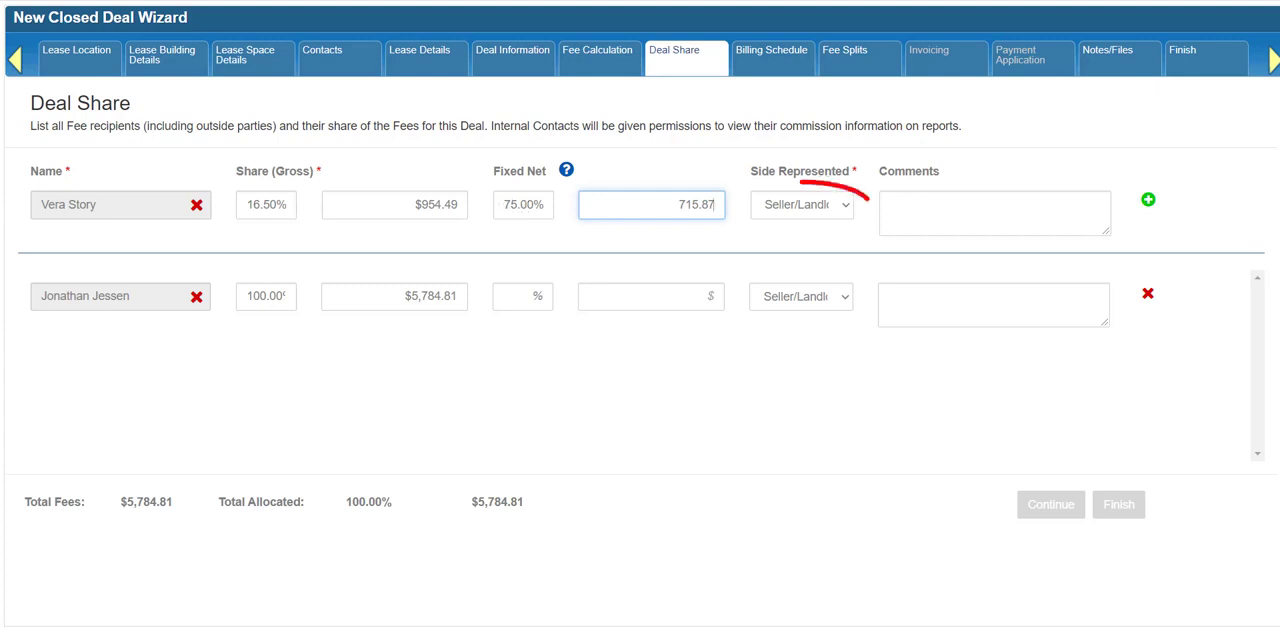
{"action": "left_click", "coordinate": [843, 210]}
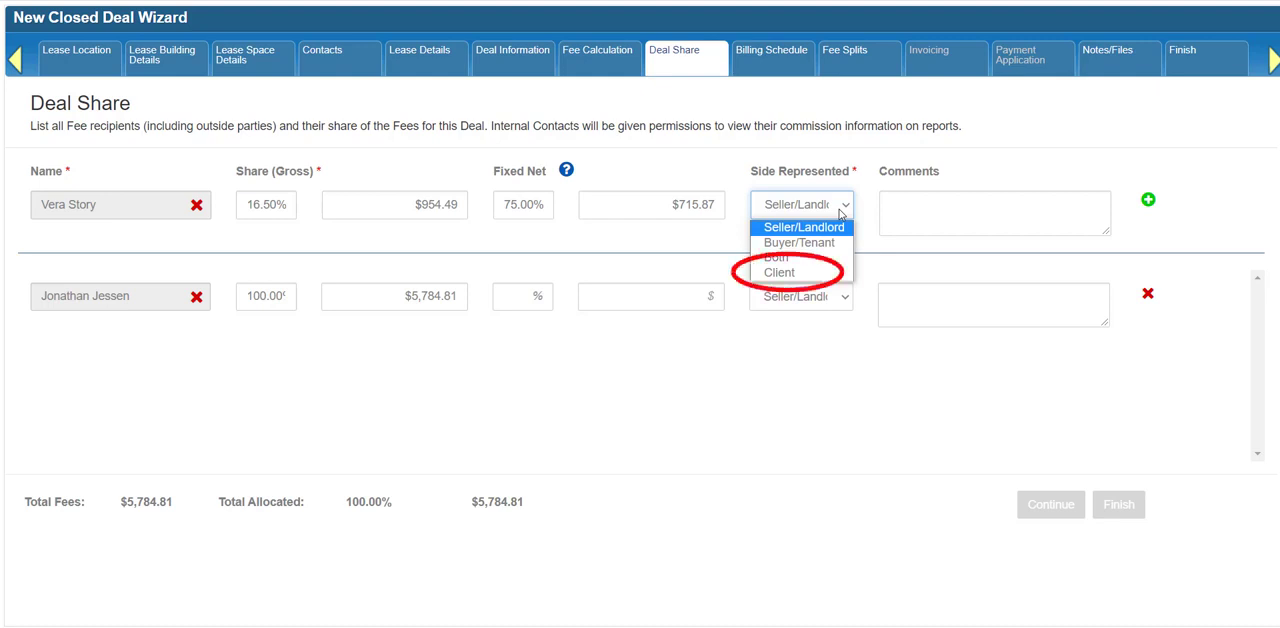
{"action": "left_click", "coordinate": [836, 227]}
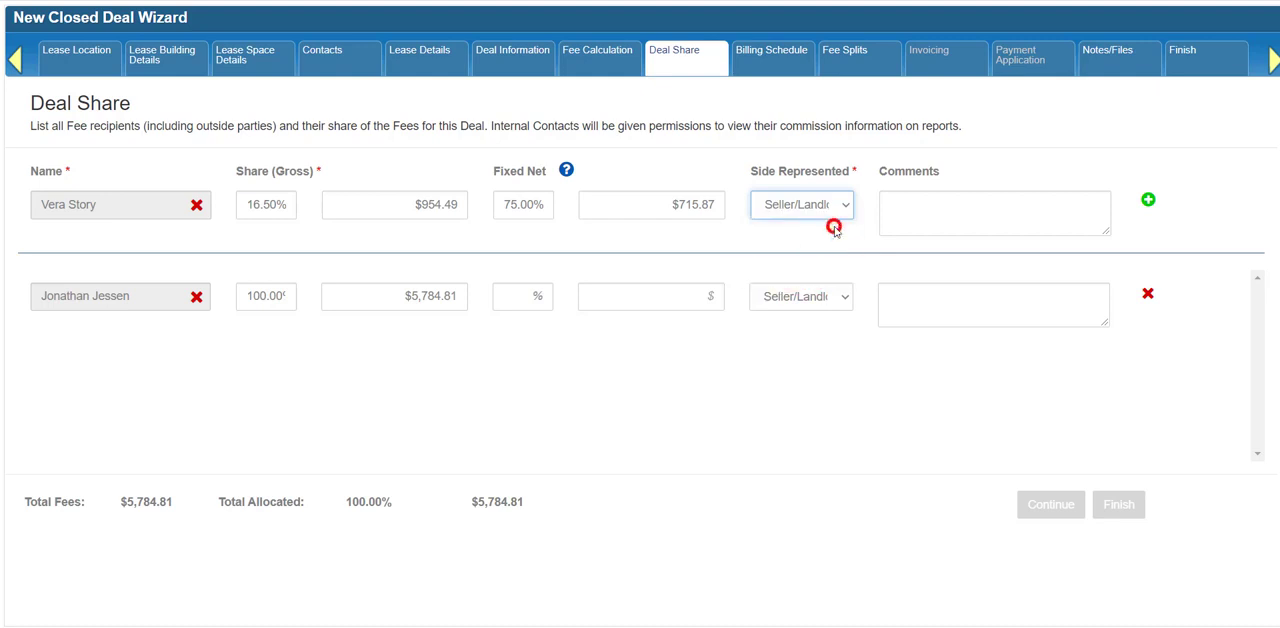
Step: Enter the comment "Deduct from net commission for draw reimbursement" for the new recipient and add the row to the deal share list
{"action": "left_click", "coordinate": [904, 210]}
{"action": "type", "text": "Dedu"}
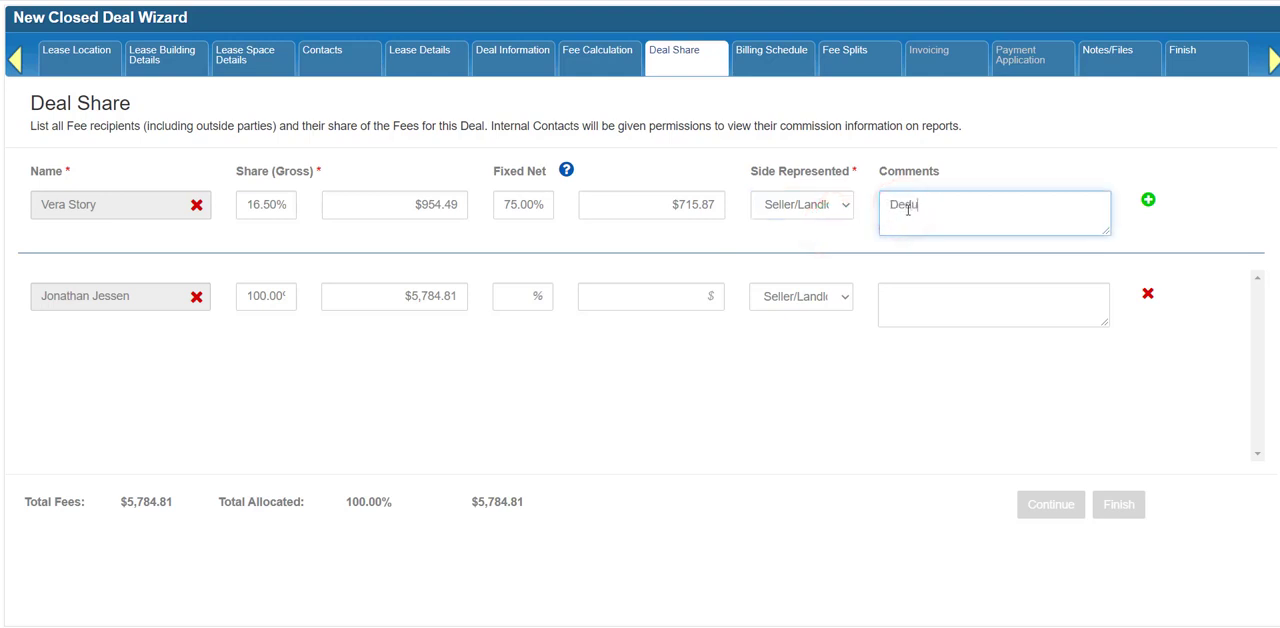
{"action": "type", "text": "ct from net commission for"}
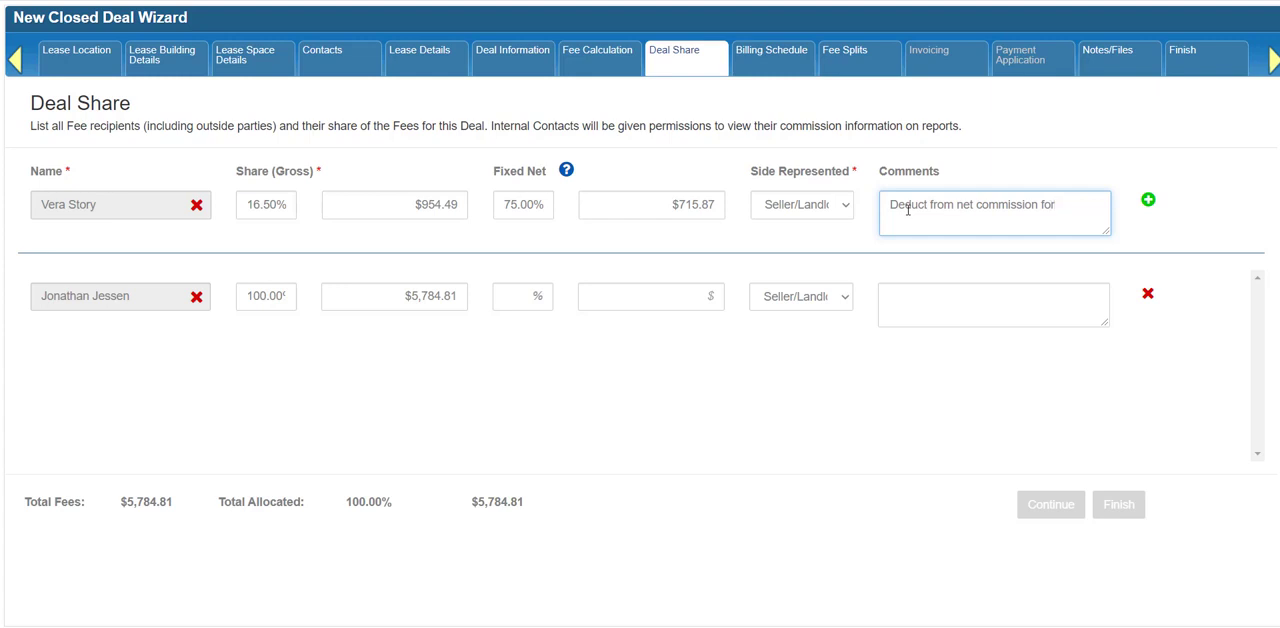
{"action": "type", "text": " draw reimbursement"}
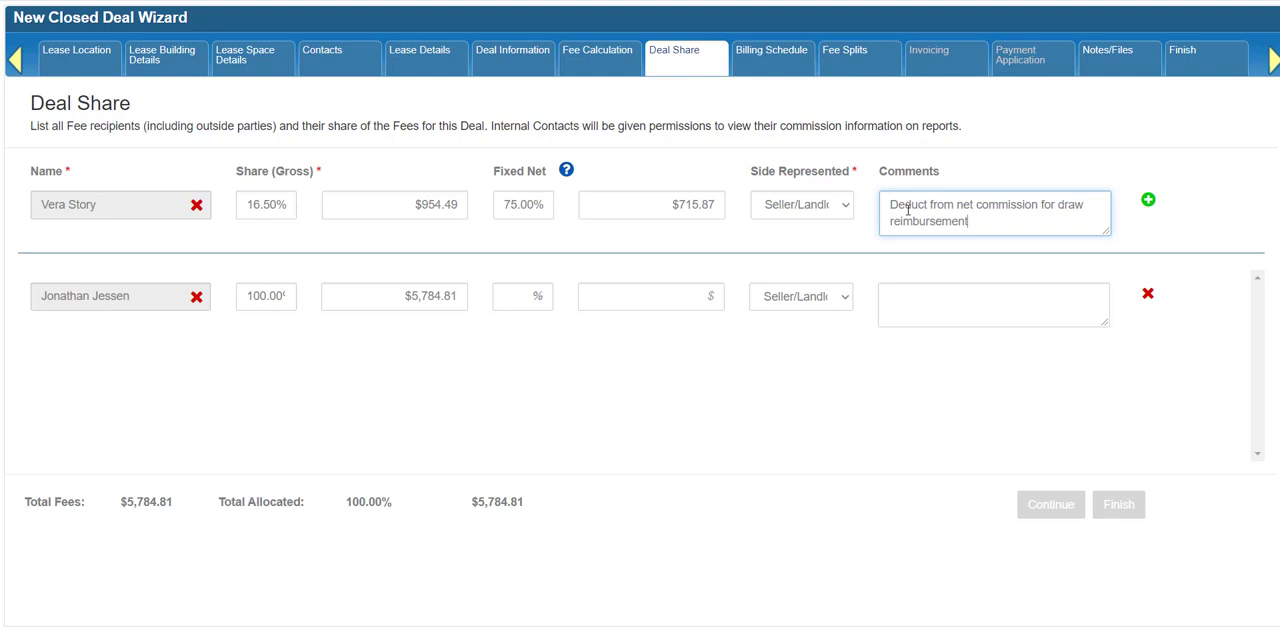
{"action": "left_click", "coordinate": [1148, 203]}
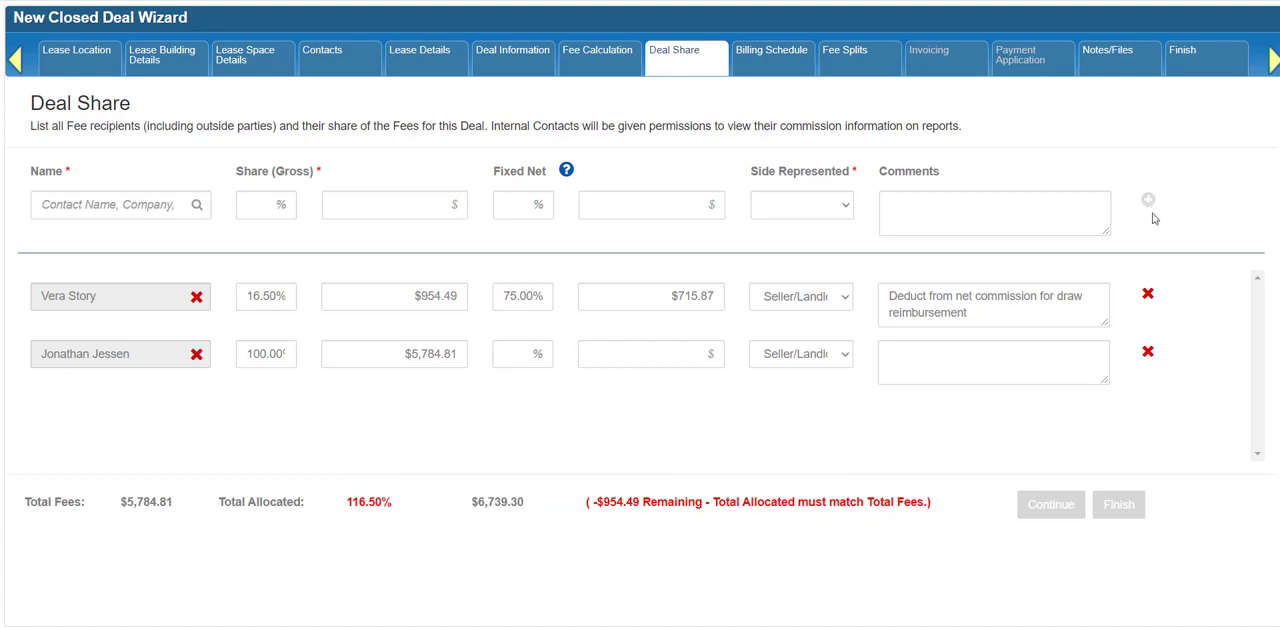
Step: Set the gross share of the last-listed recipient, who holds the full allocation, to 17%
{"action": "left_click", "coordinate": [268, 352]}
{"action": "type", "text": "1"}
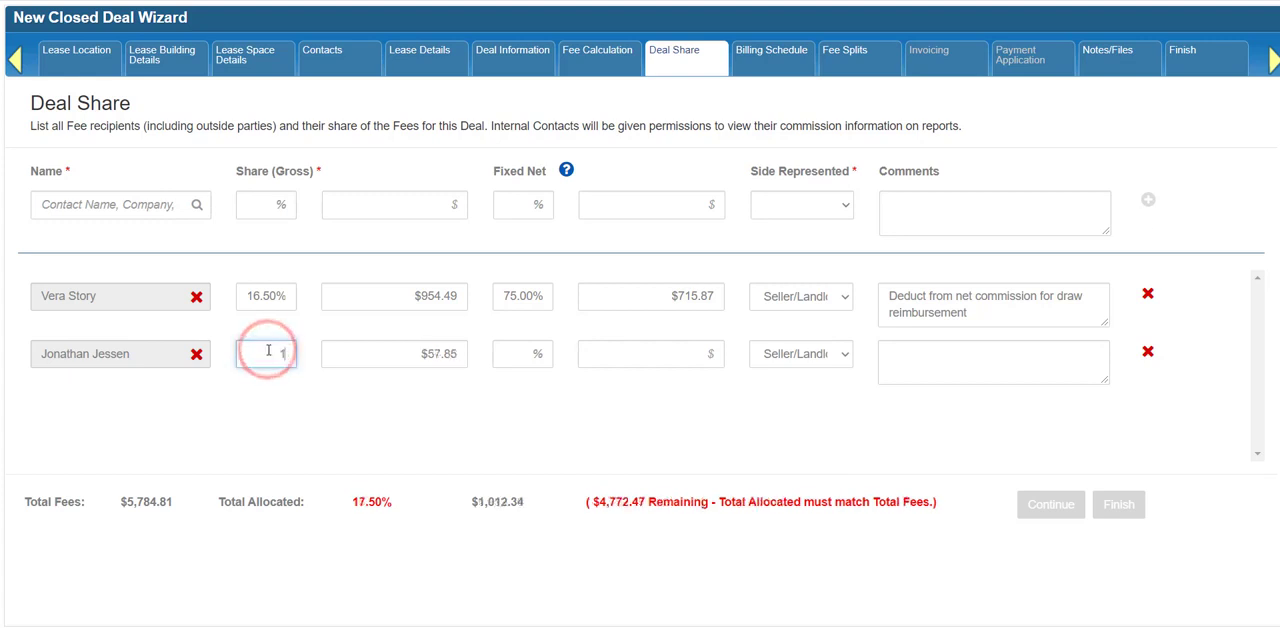
{"action": "type", "text": "7"}
Step: Add the Cascade Commercial Realty contact from San Diego, CA as a fee recipient with a 16.5% gross share
{"action": "left_click", "coordinate": [134, 204]}
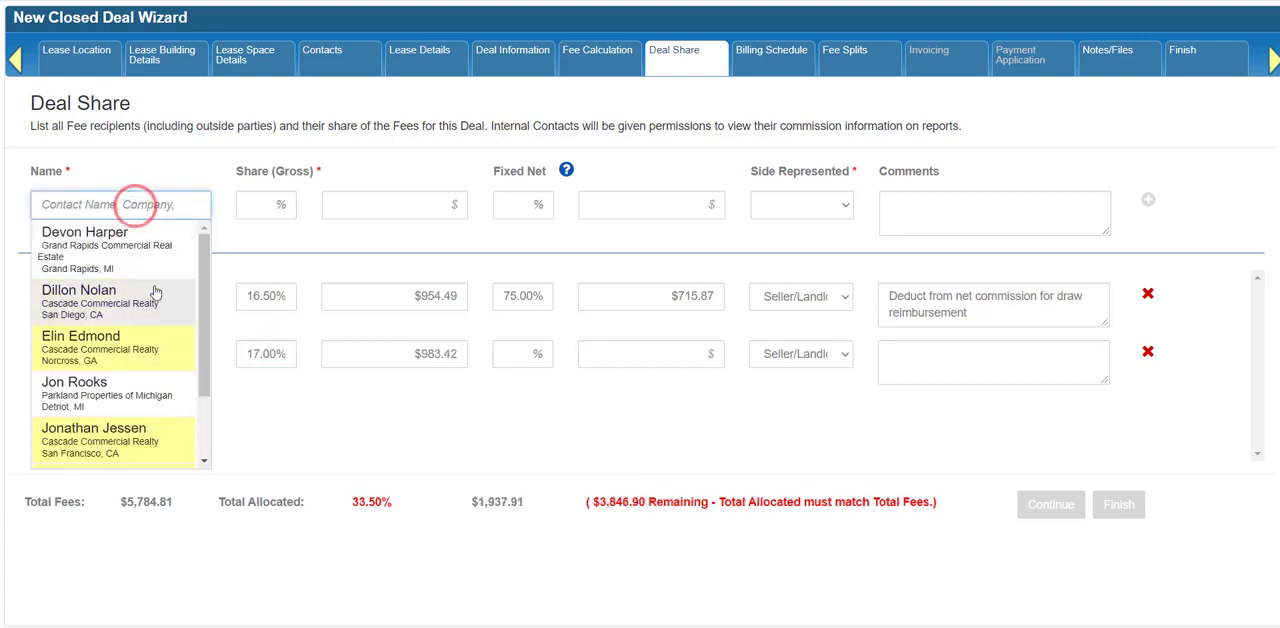
{"action": "left_click", "coordinate": [153, 290]}
{"action": "left_click", "coordinate": [253, 206]}
{"action": "type", "text": "16.5"}
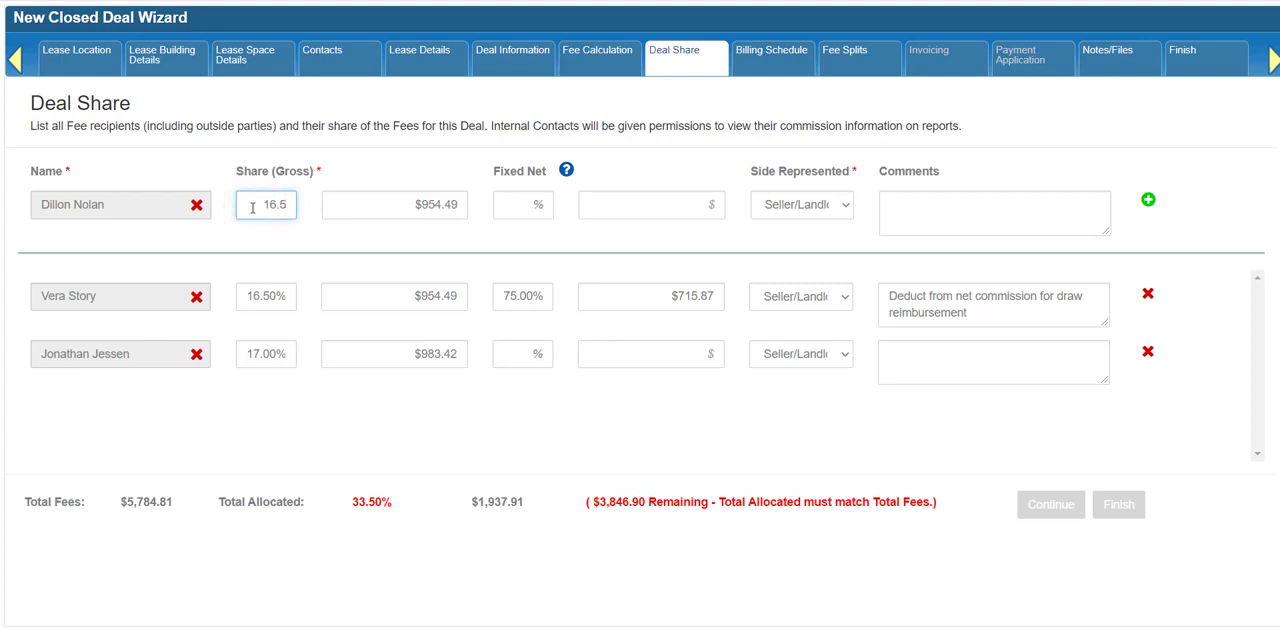
{"action": "key", "text": "Tab"}
{"action": "left_click", "coordinate": [1146, 204]}
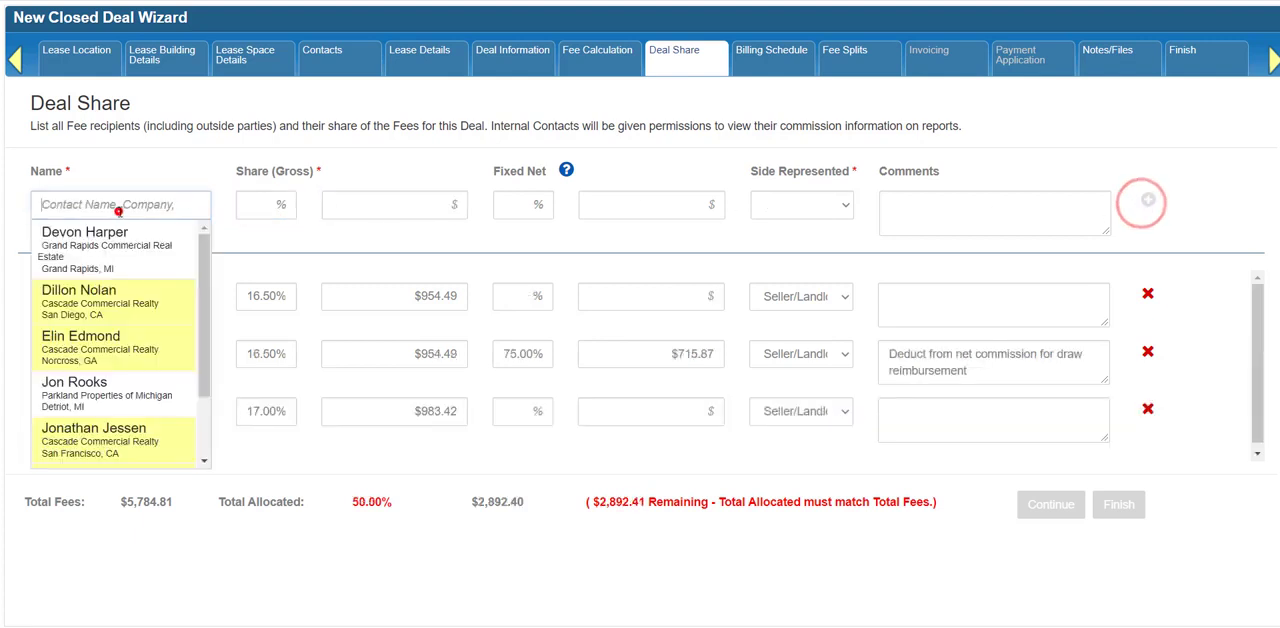
Step: Add the Grand Rapids Commercial Real Estate contact as a fee recipient with a 50% gross share
{"action": "left_click", "coordinate": [117, 204]}
{"action": "left_click", "coordinate": [113, 233]}
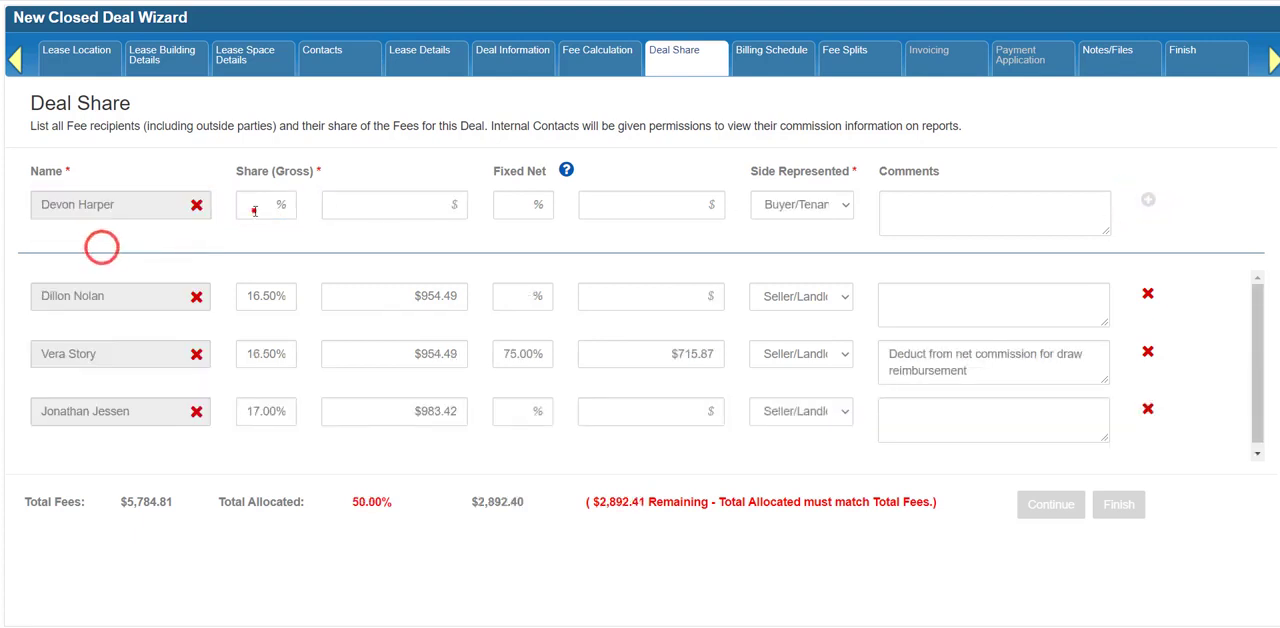
{"action": "left_click", "coordinate": [254, 207]}
{"action": "type", "text": "50"}
{"action": "key", "text": "Tab"}
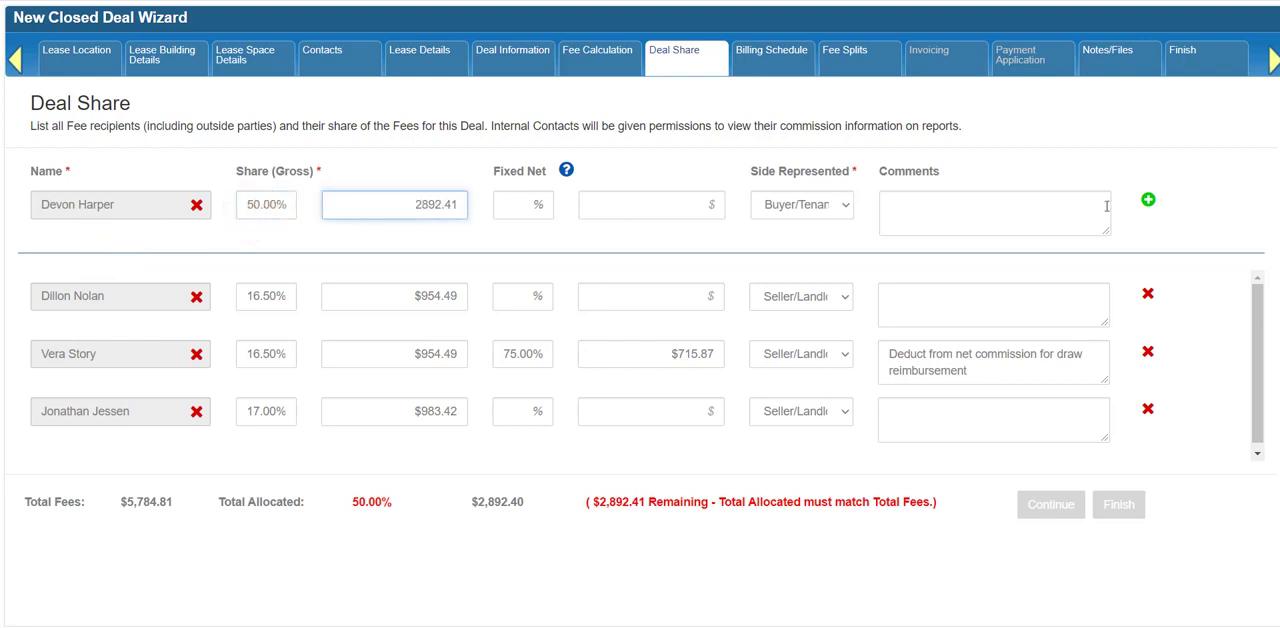
{"action": "left_click", "coordinate": [1148, 204]}
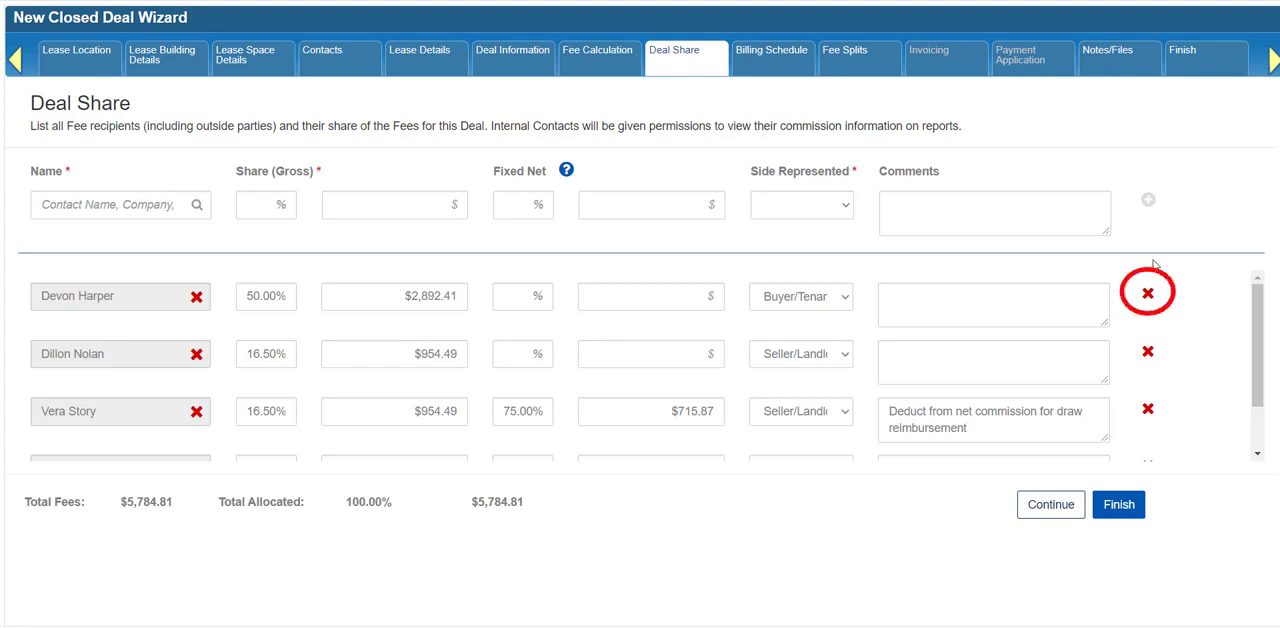
Step: Request removal of the 50% recipient's row but decline it, and continue past the Deal Share page
{"action": "left_click", "coordinate": [1148, 294]}
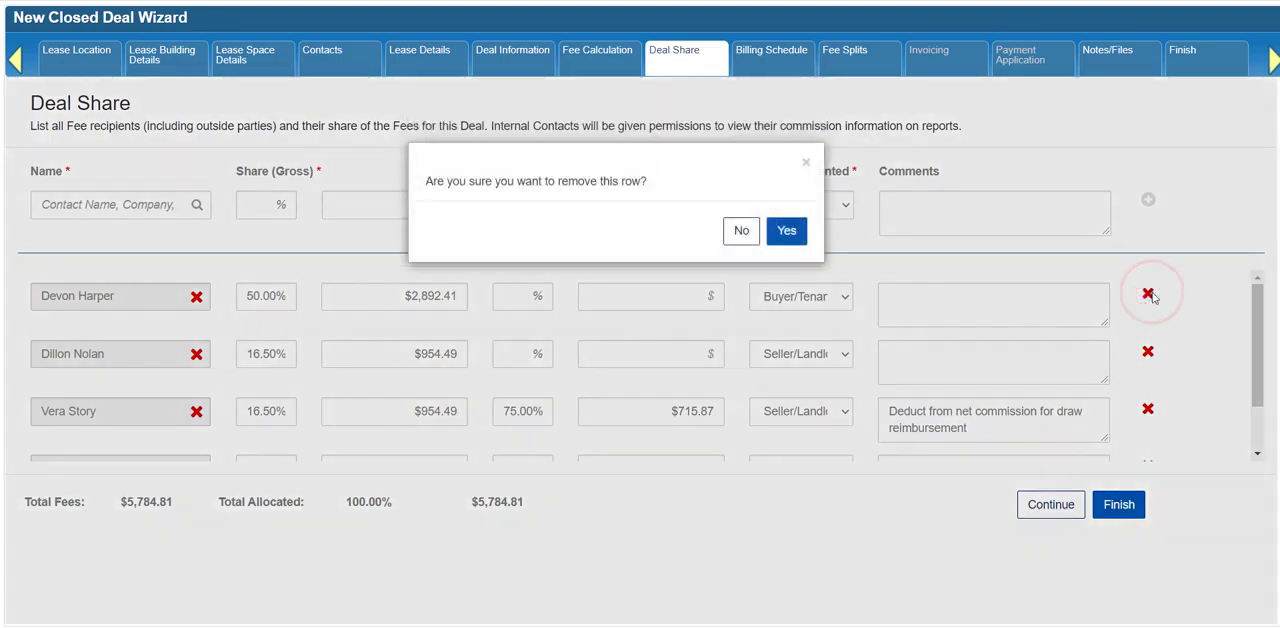
{"action": "left_click", "coordinate": [741, 231]}
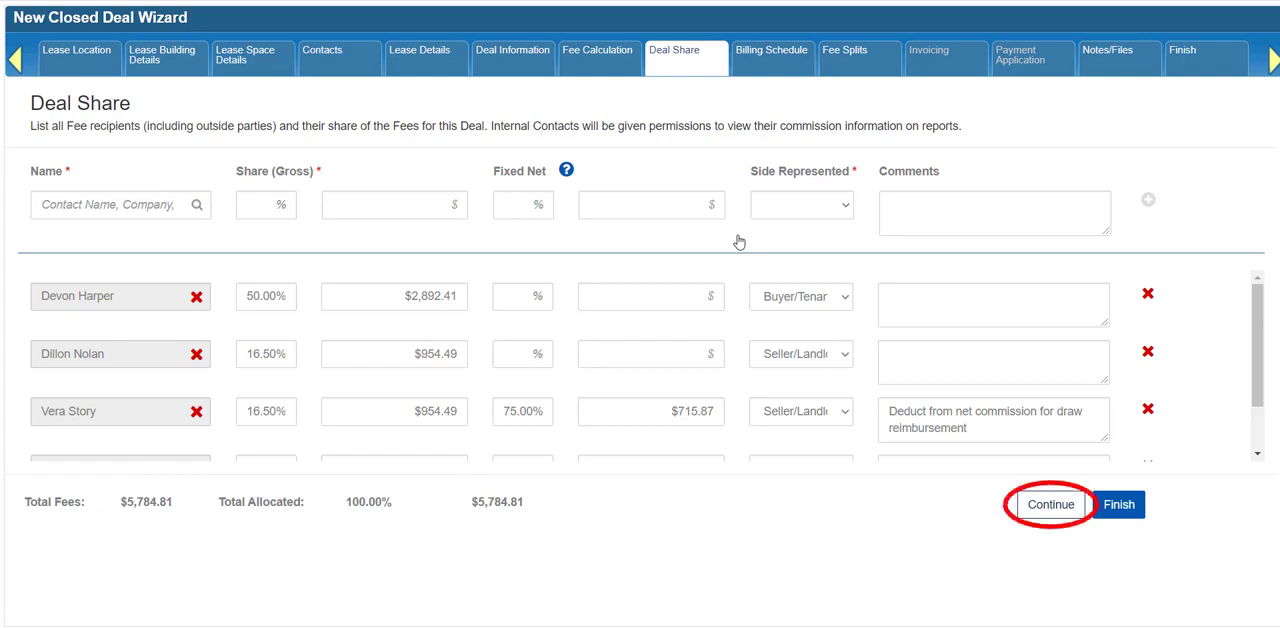
{"action": "left_click", "coordinate": [1052, 505]}
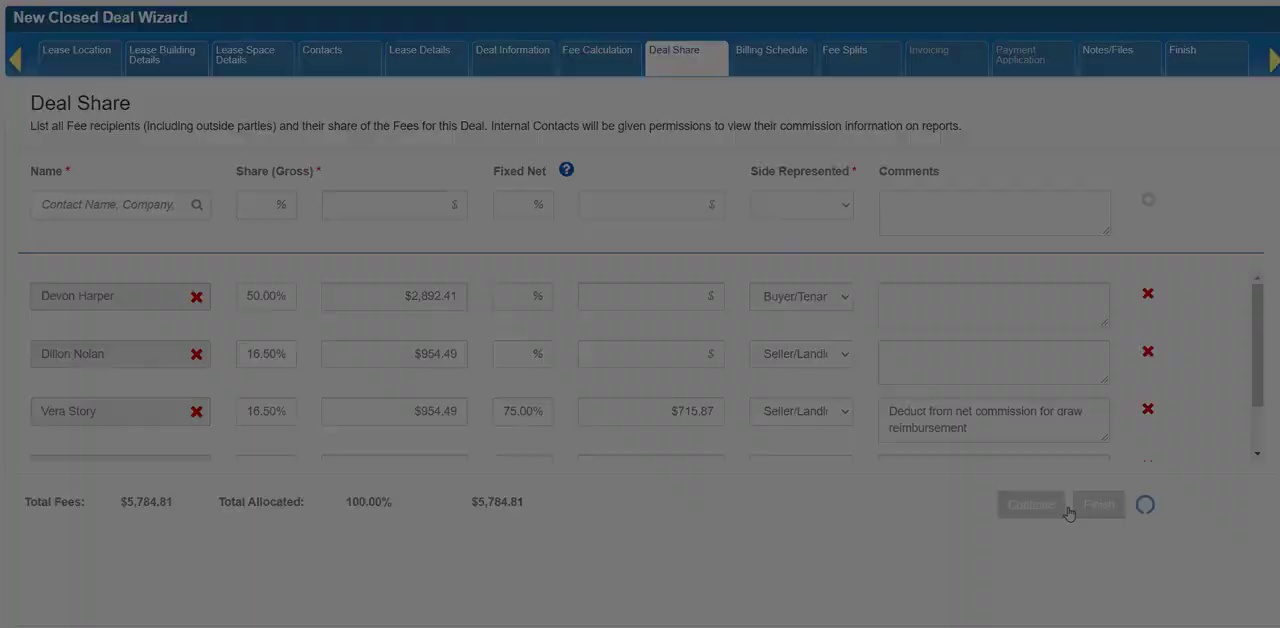